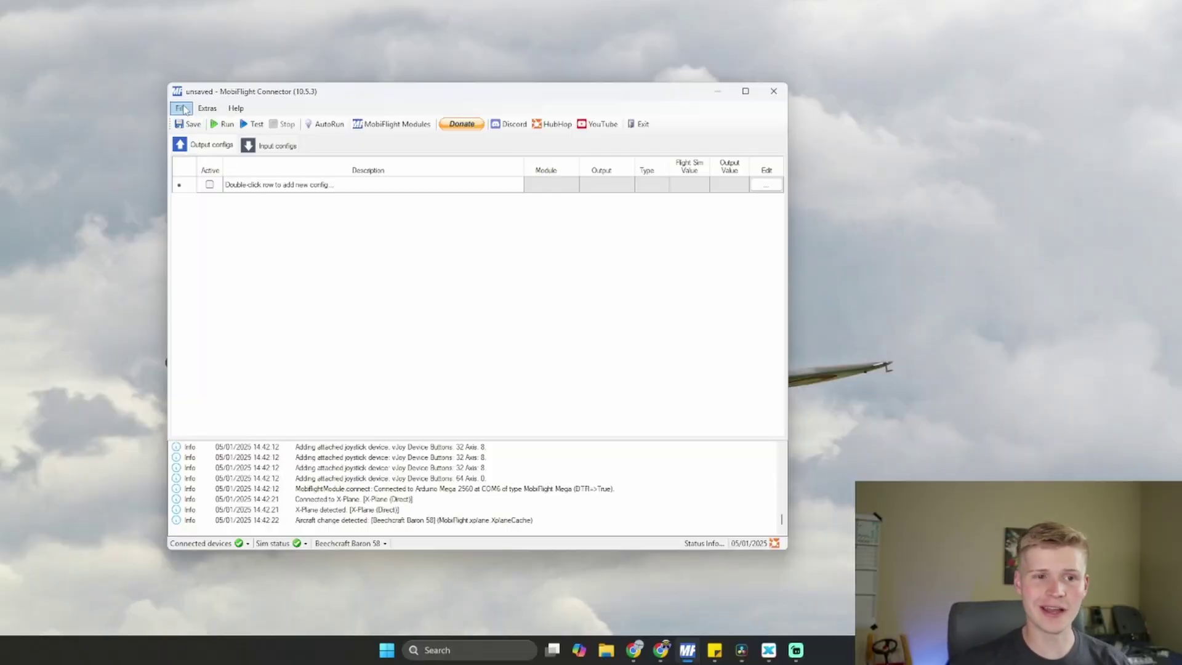
# Open the XP_DME KN62A.mcc configuration from the MobiFlight folder, discarding the unsaved changes
pyautogui.click(183, 109)
pyautogui.click(187, 141)
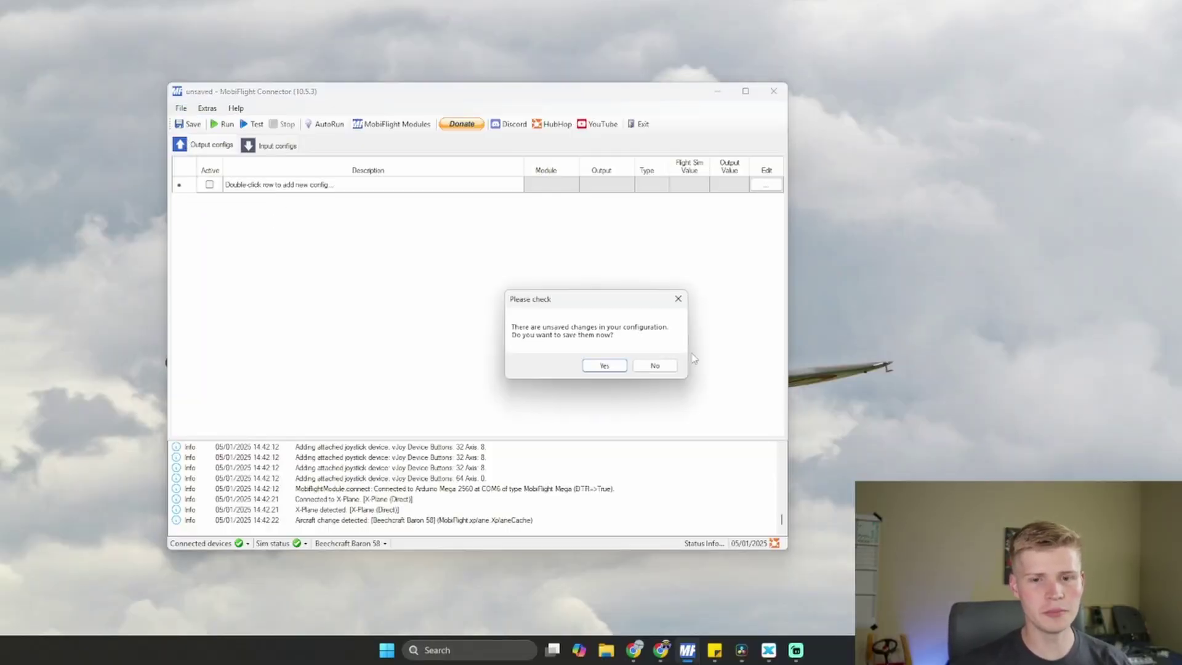
pyautogui.click(661, 367)
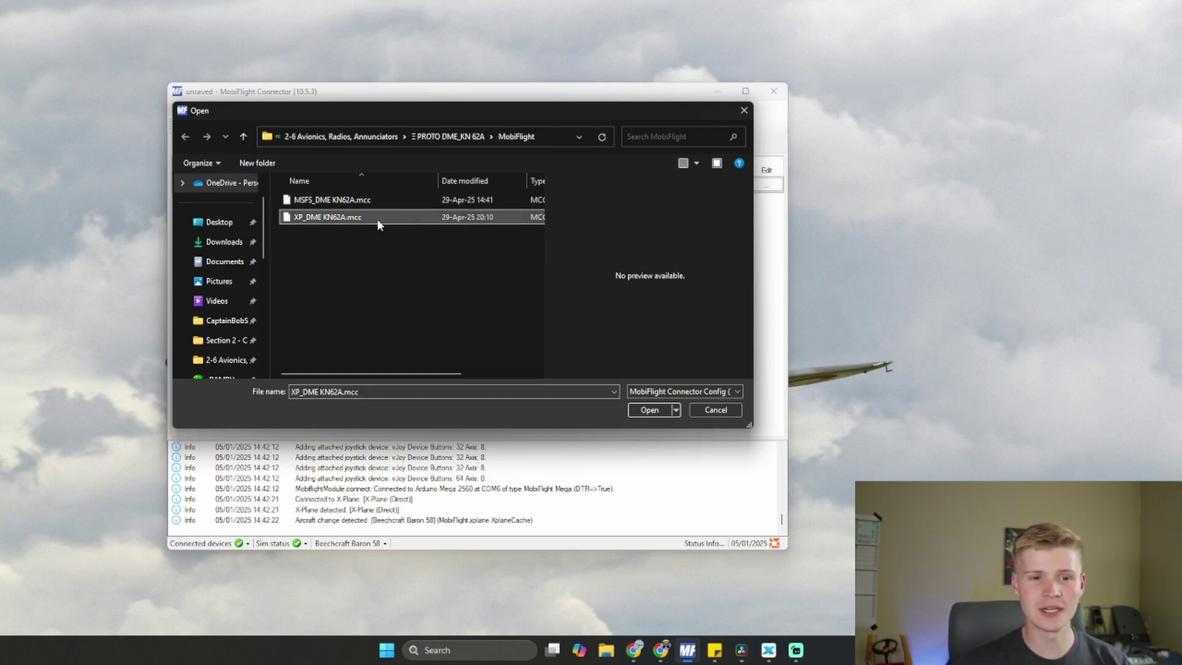
pyautogui.click(647, 411)
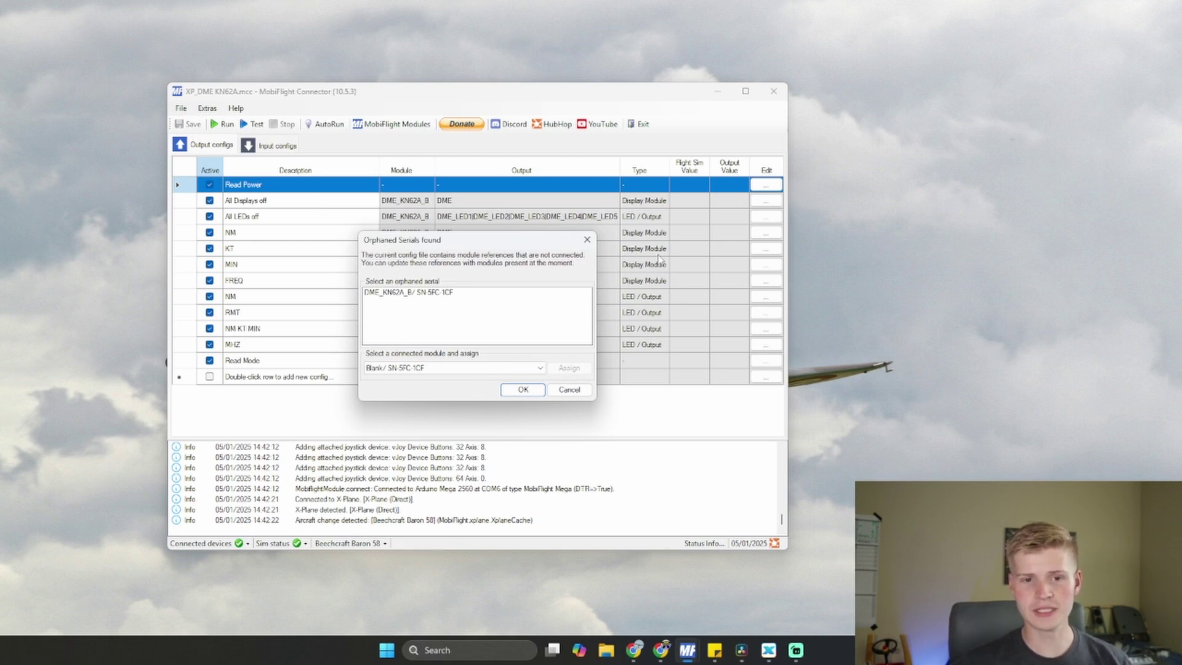
pyautogui.click(469, 369)
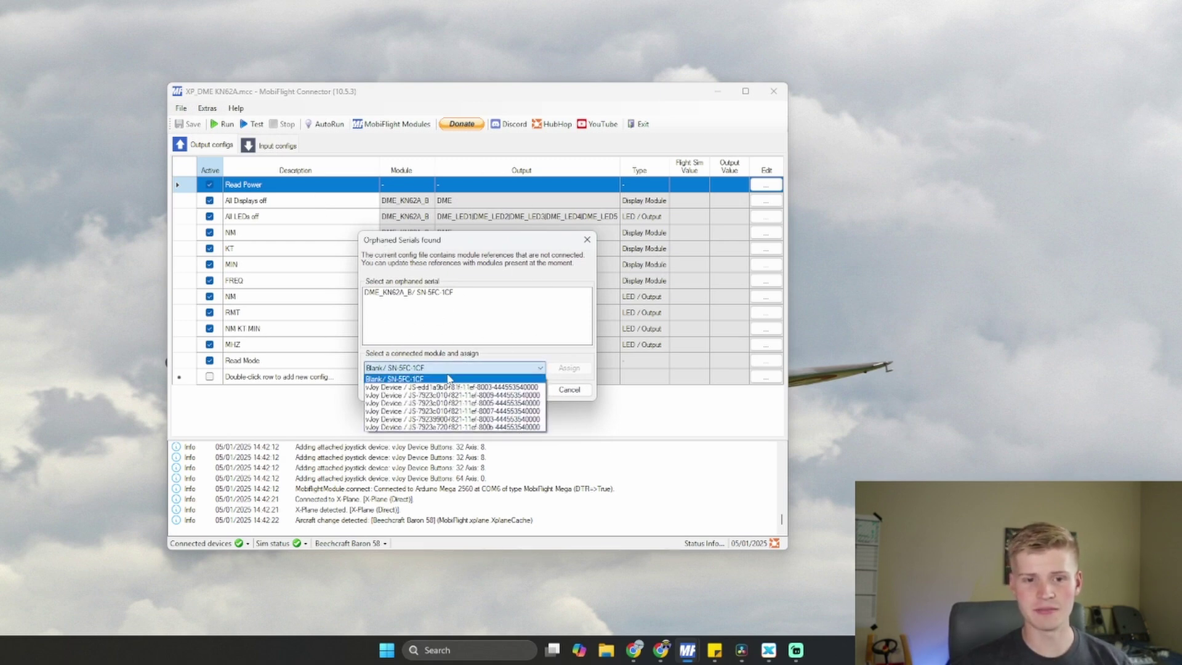
pyautogui.click(449, 378)
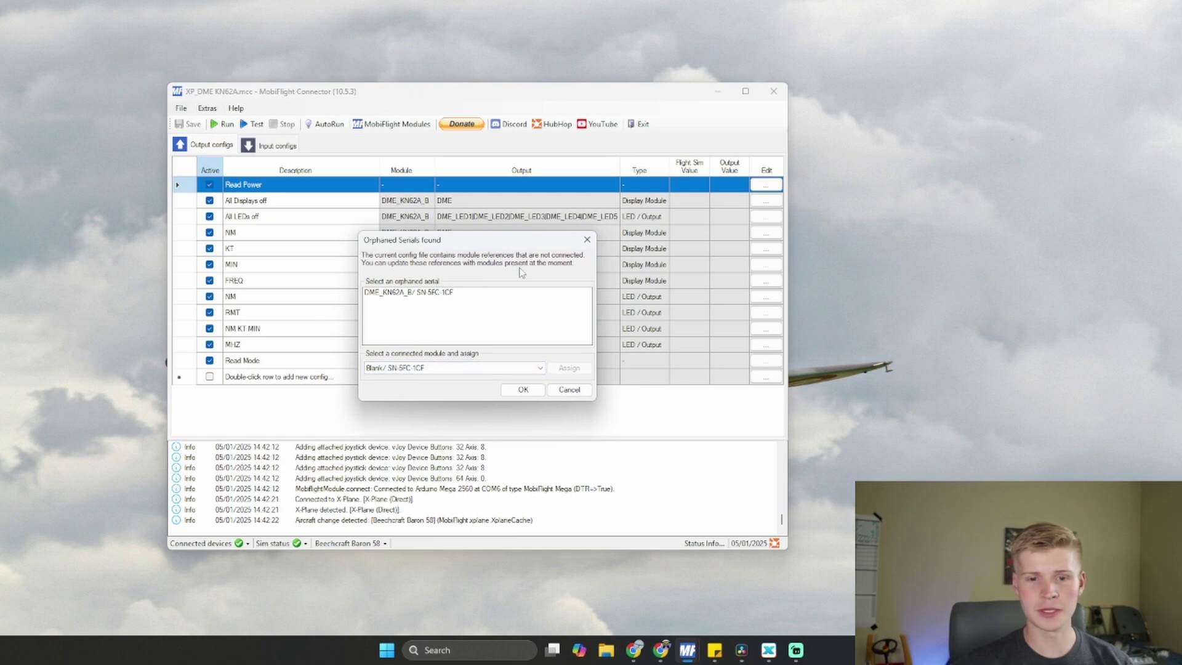
pyautogui.click(587, 240)
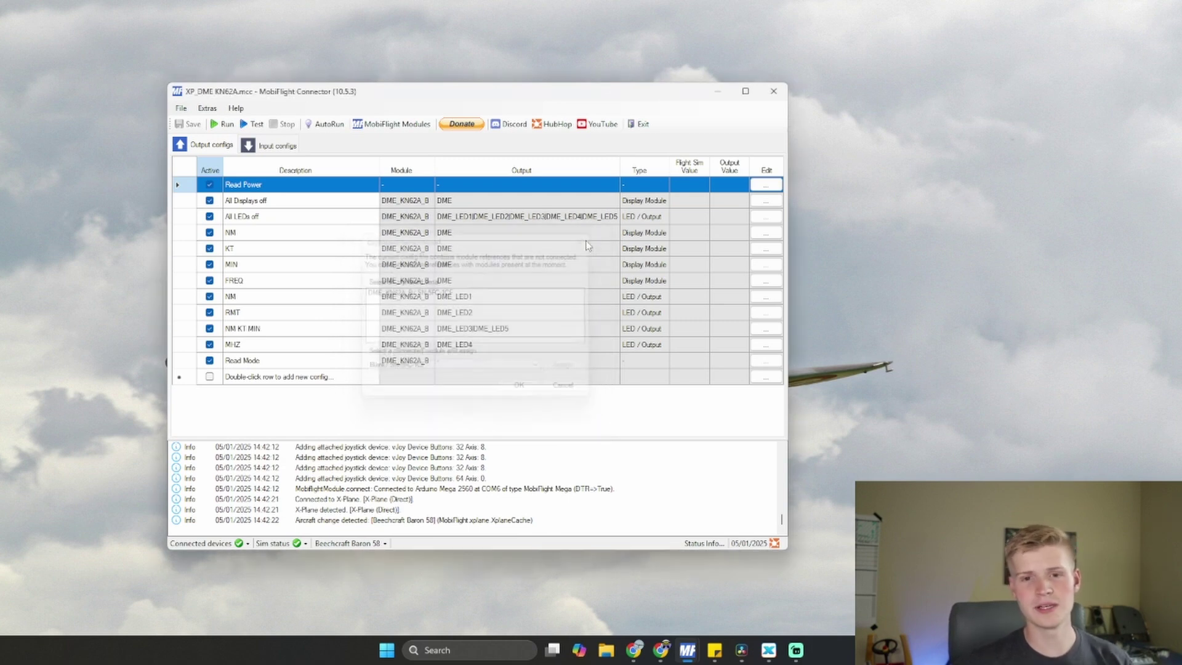
# Load the DME_KN62A_B.mfmc module configuration onto the Blank Arduino Mega board in the MobiFlight module settings
pyautogui.click(380, 125)
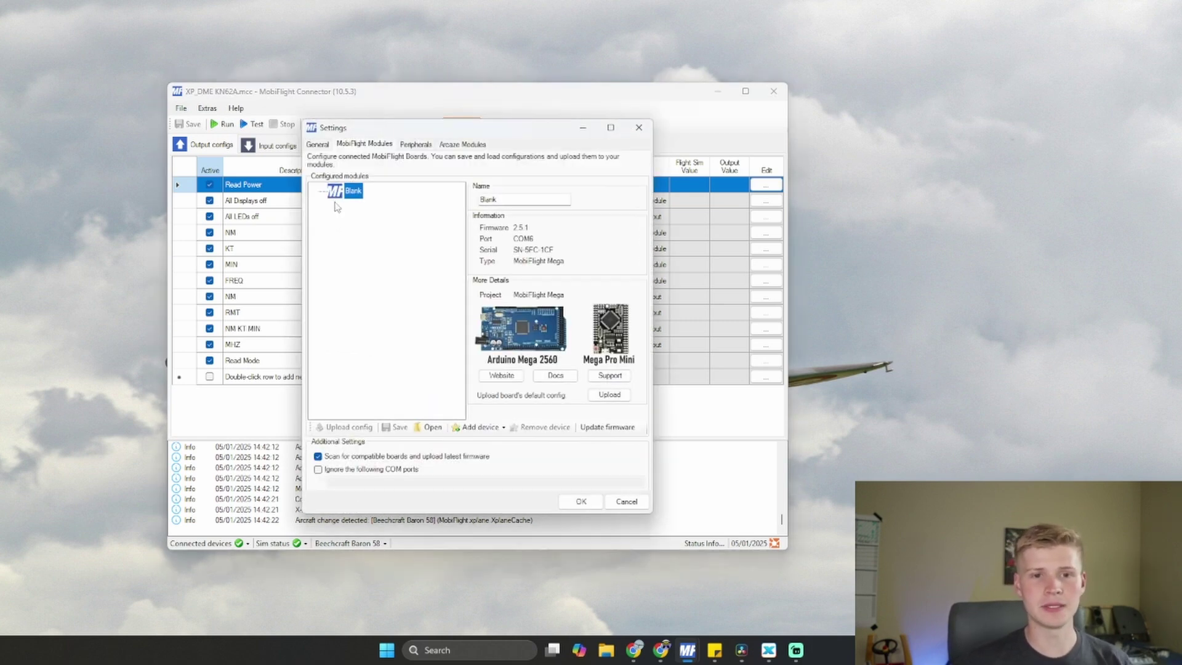
pyautogui.click(503, 427)
pyautogui.click(470, 431)
pyautogui.click(431, 428)
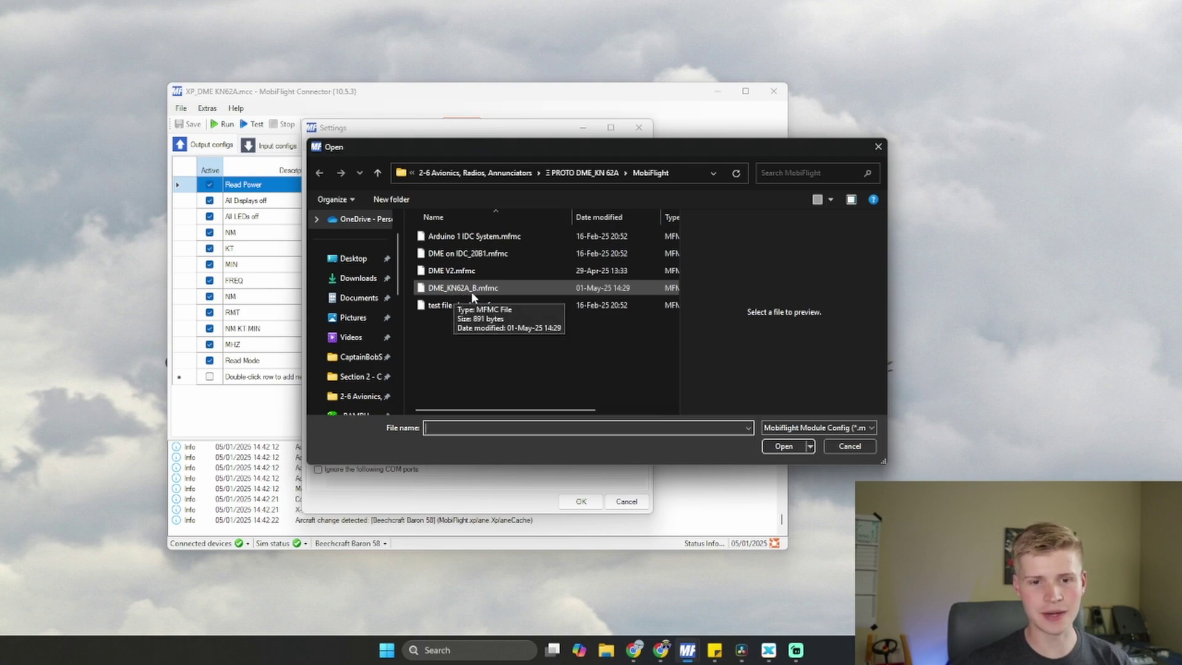
pyautogui.click(471, 290)
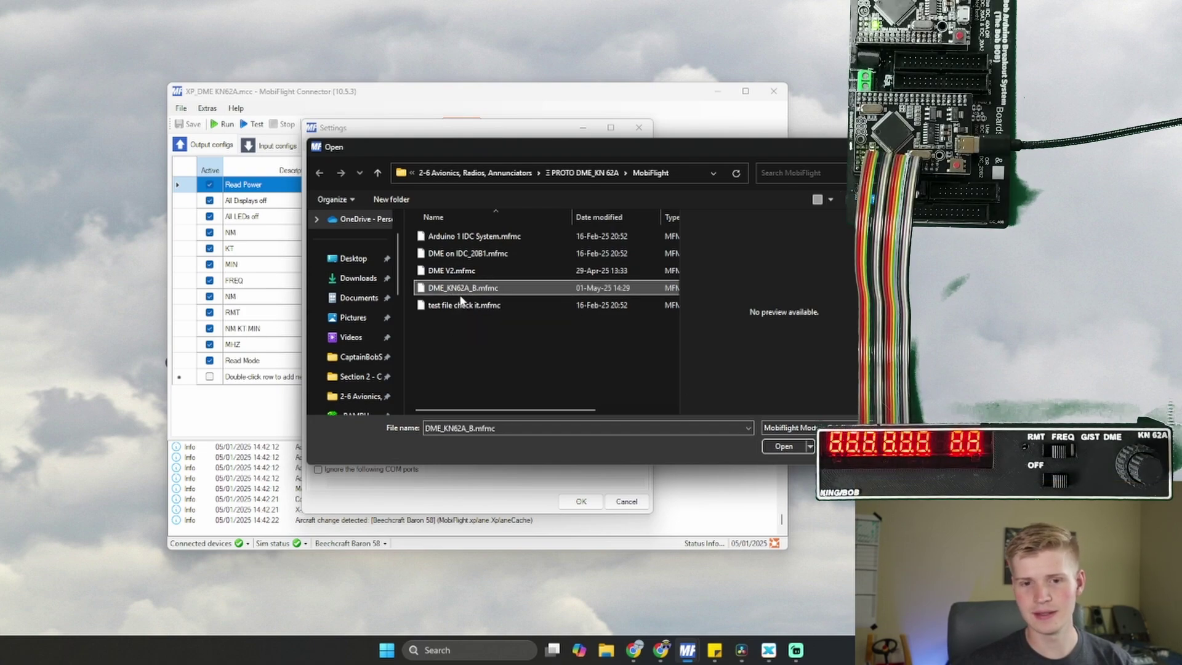
pyautogui.click(784, 446)
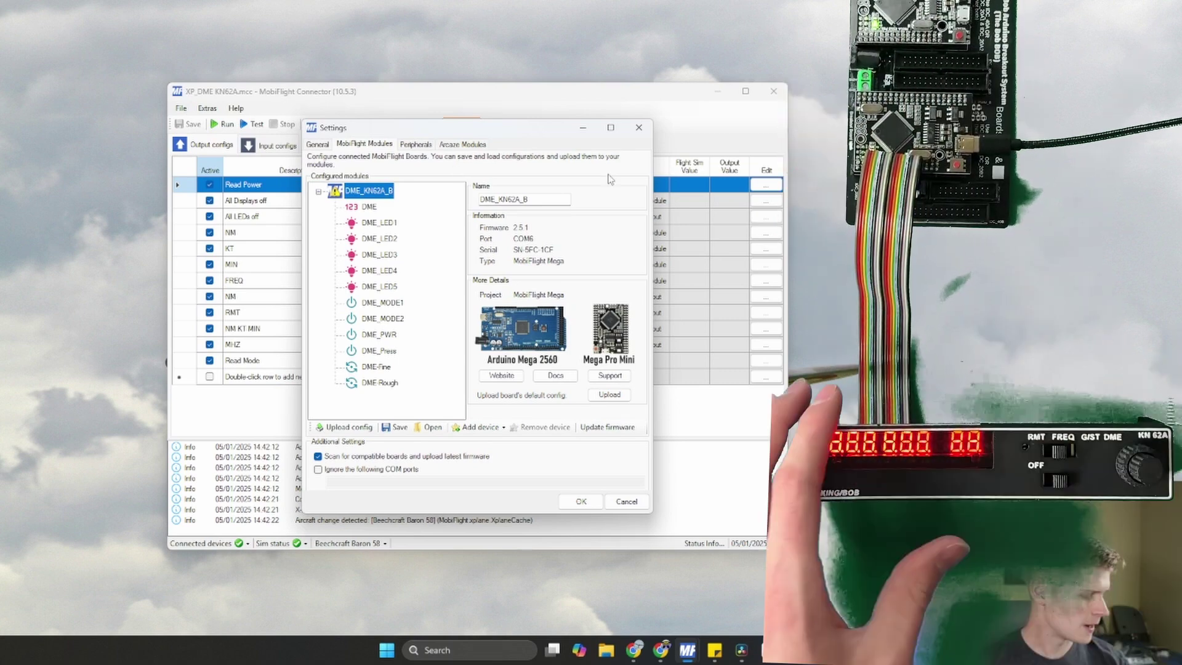
# Review the settings of the loaded module's devices, from the DME display to the DME-Rough encoder
pyautogui.click(371, 207)
pyautogui.press('Down')
pyautogui.press('Down')
pyautogui.press('Down')
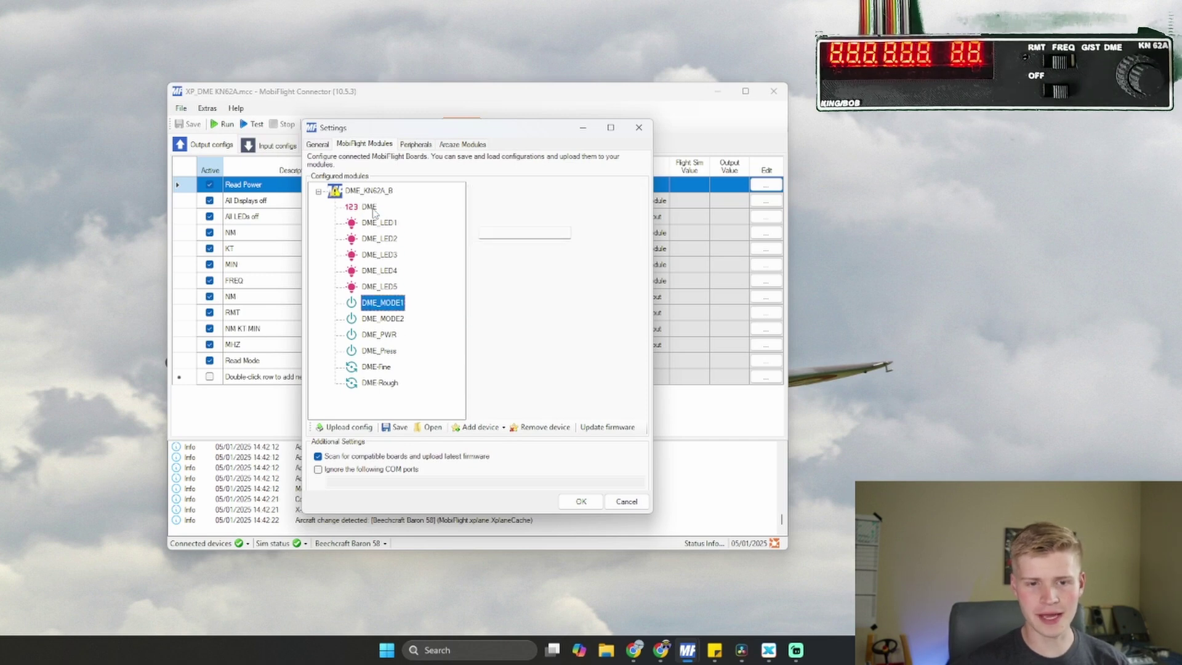
pyautogui.press('Down')
pyautogui.press('Down')
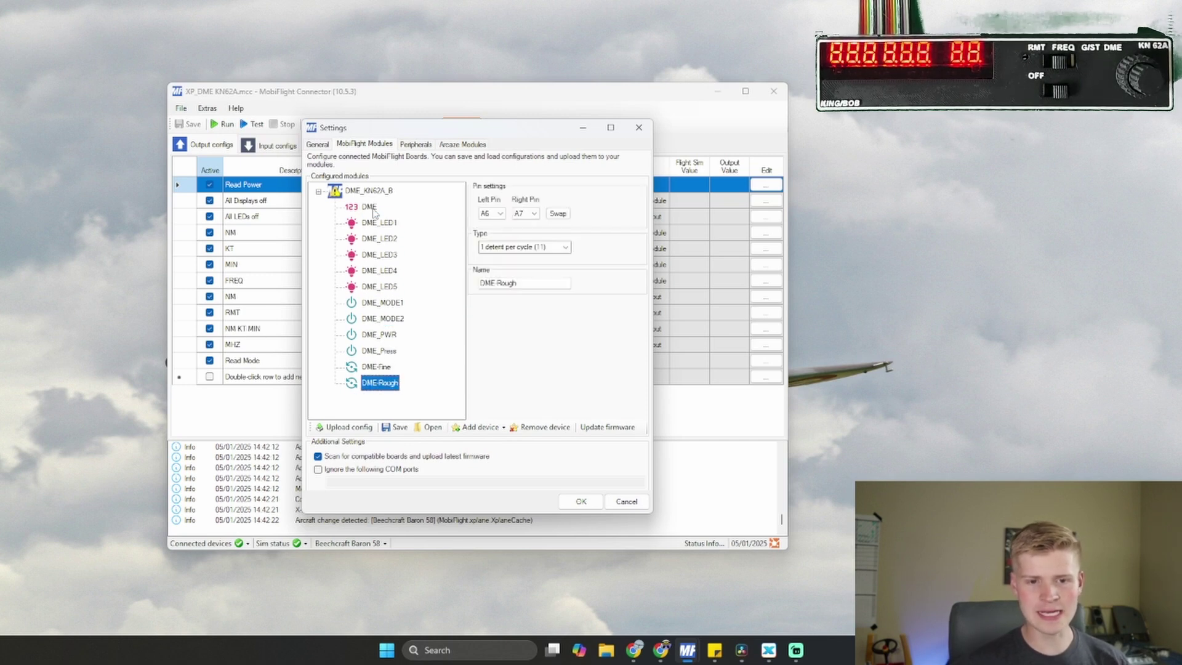
# Upload the DME_KN62A_B configuration to the board and accept the module settings
pyautogui.click(364, 428)
pyautogui.click(618, 365)
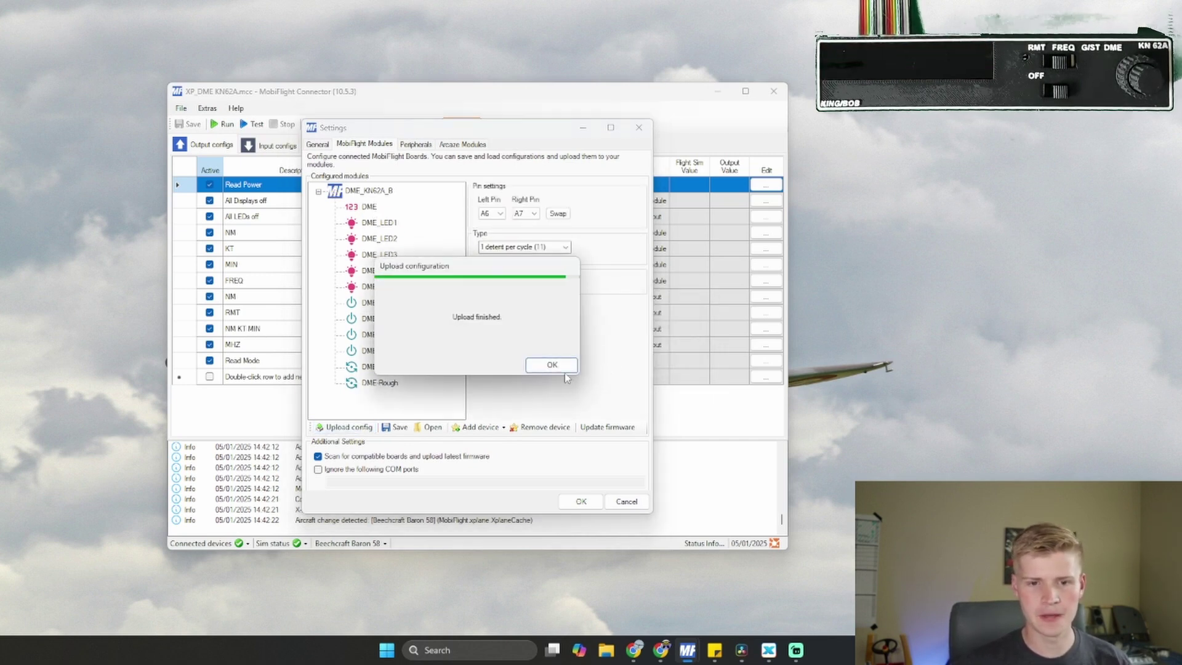
pyautogui.click(565, 370)
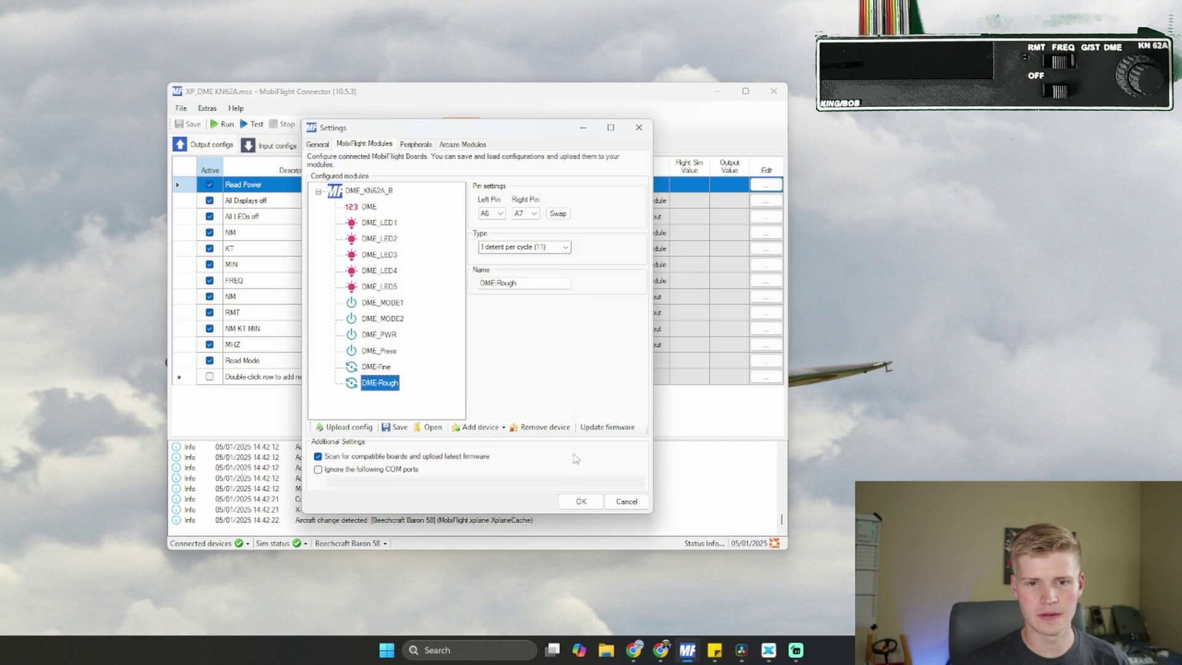
pyautogui.click(580, 502)
# Check the current configuration for orphaned serials
pyautogui.click(208, 109)
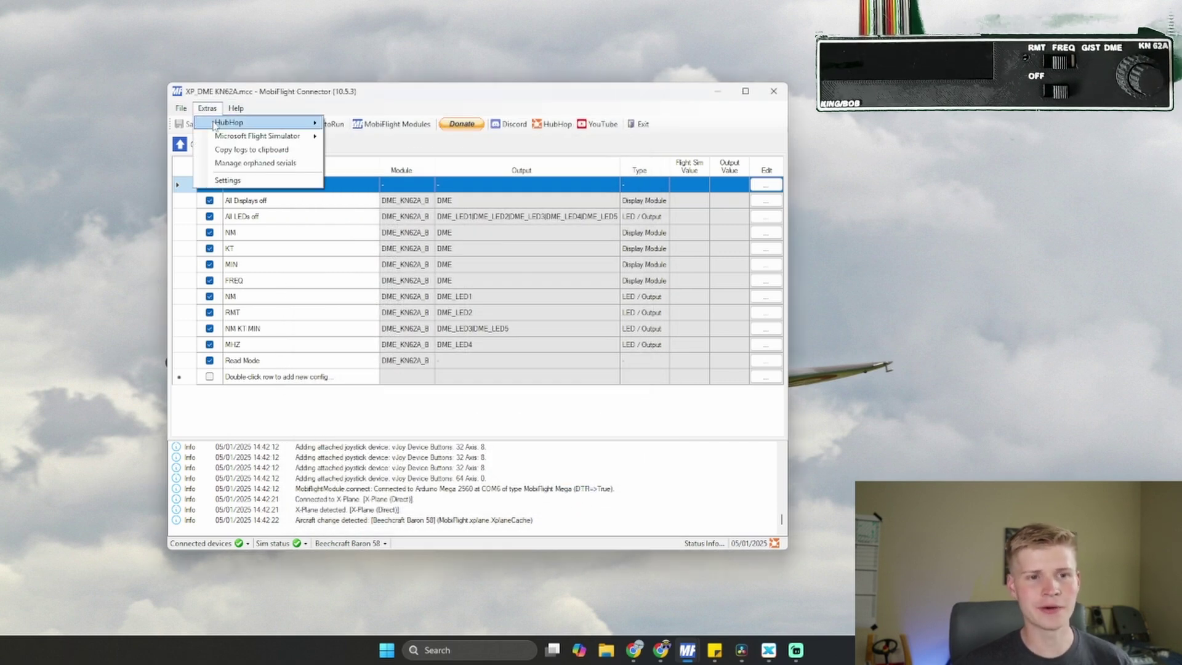
pyautogui.click(255, 164)
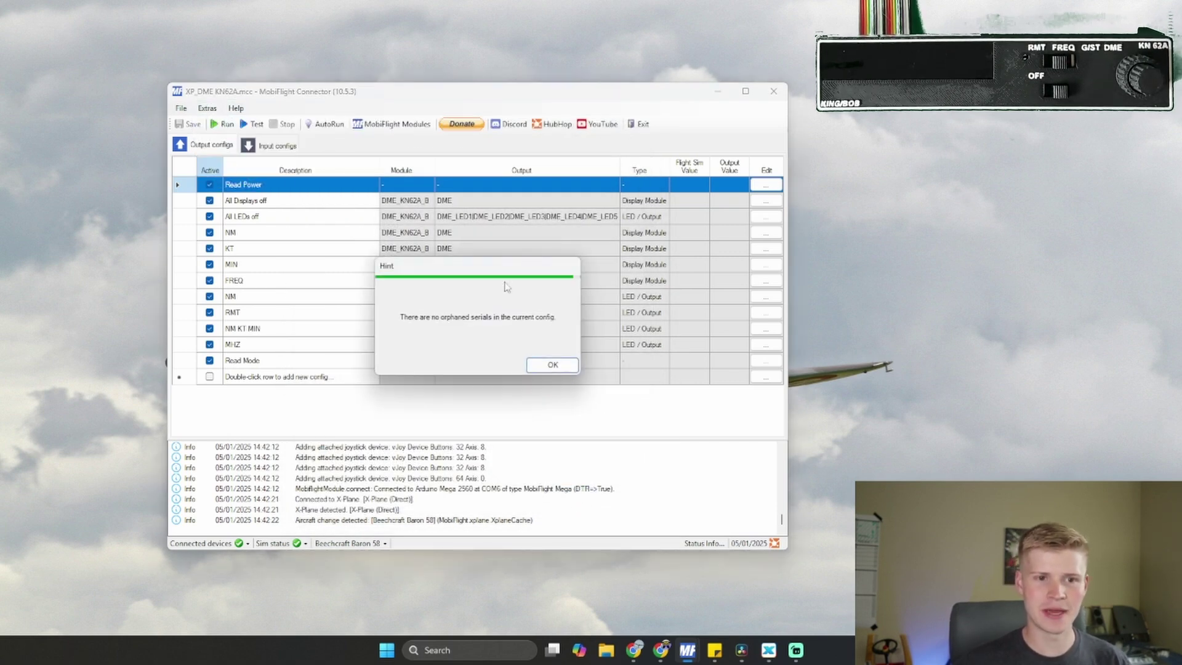
pyautogui.click(551, 365)
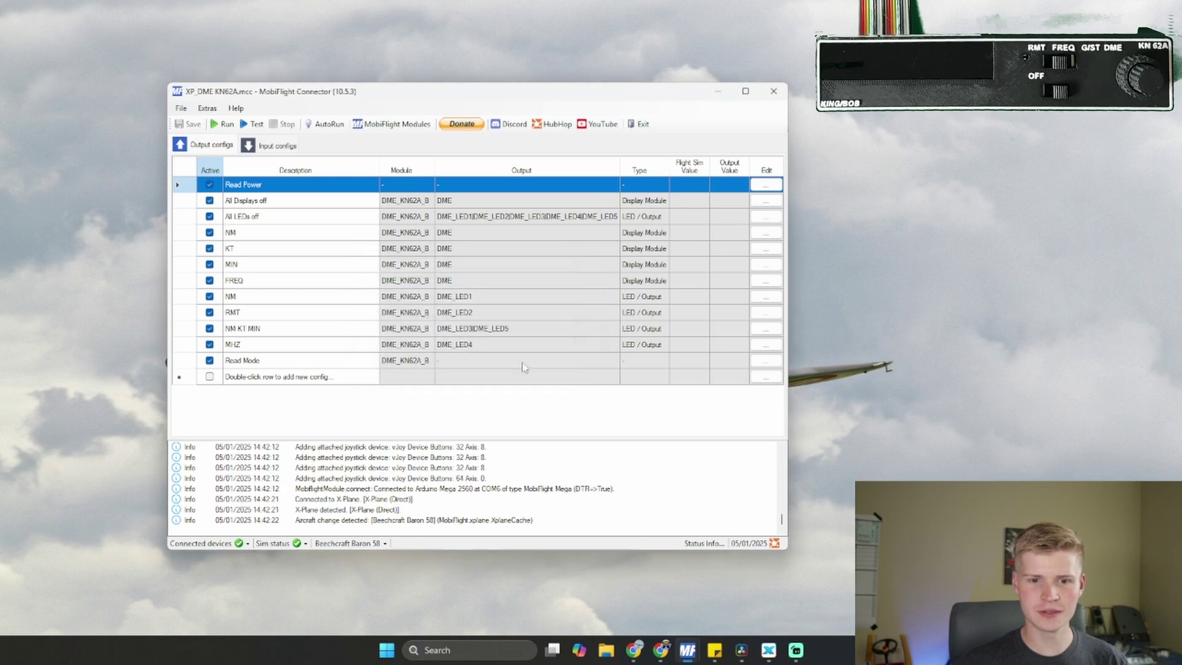
# Assign the orphaned DME_KN62A_B reference to the connected DME_KN62A_B_ module and confirm the reassignment
pyautogui.click(208, 109)
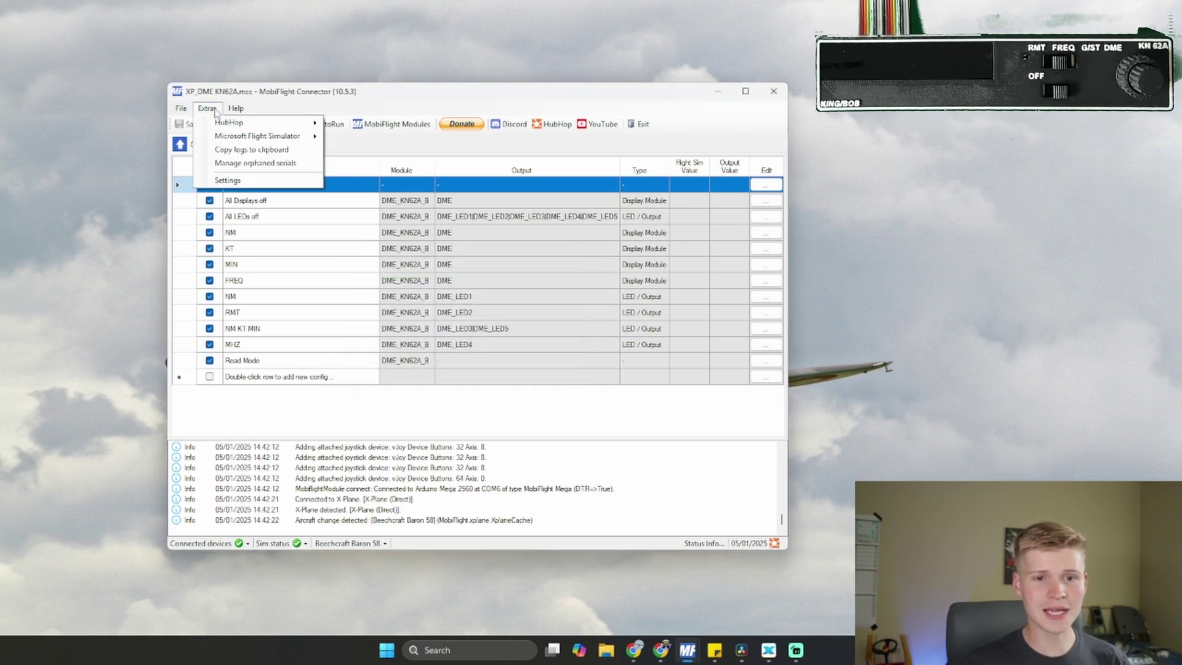
pyautogui.click(226, 164)
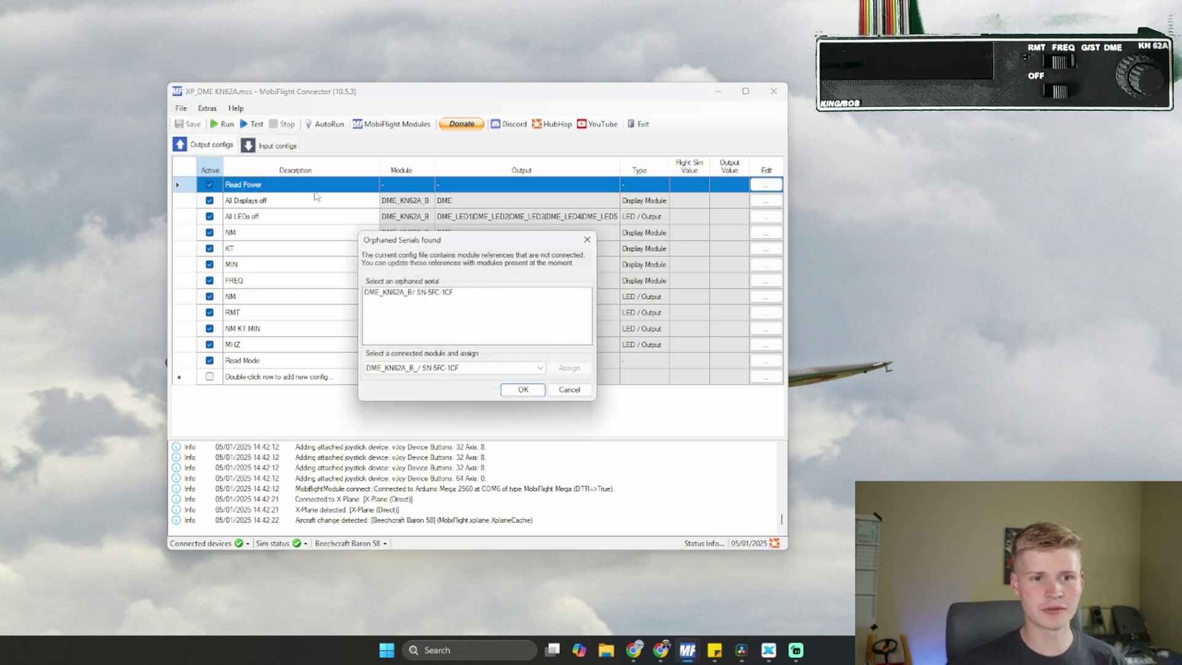
pyautogui.click(400, 368)
pyautogui.click(396, 300)
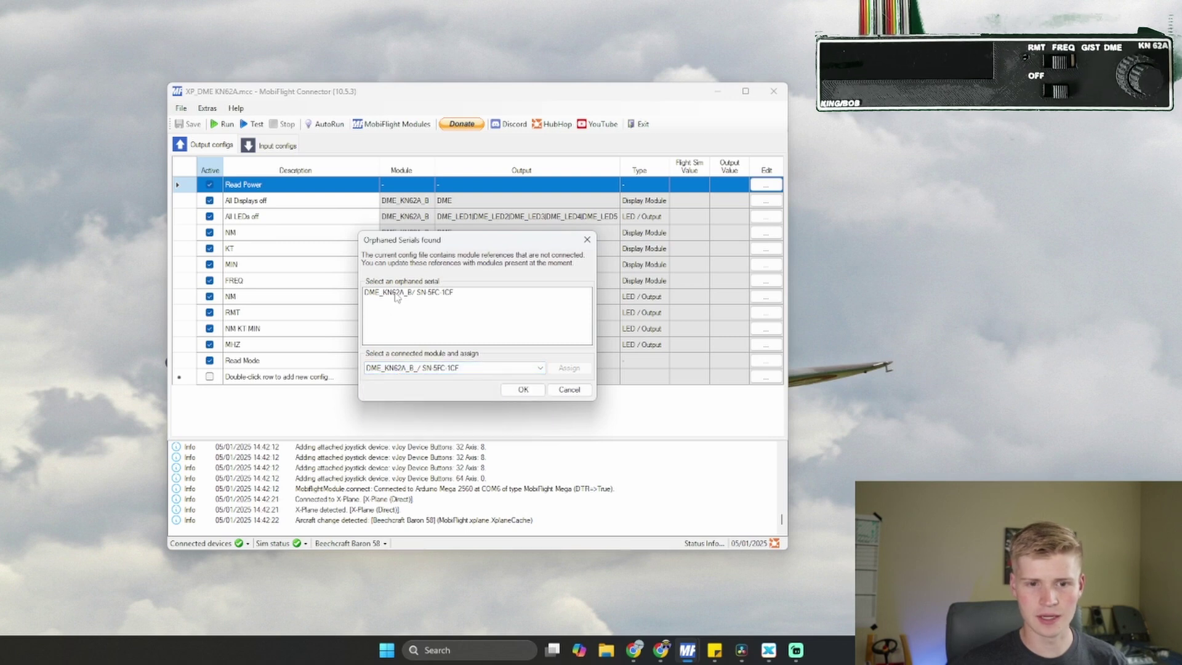
pyautogui.click(419, 380)
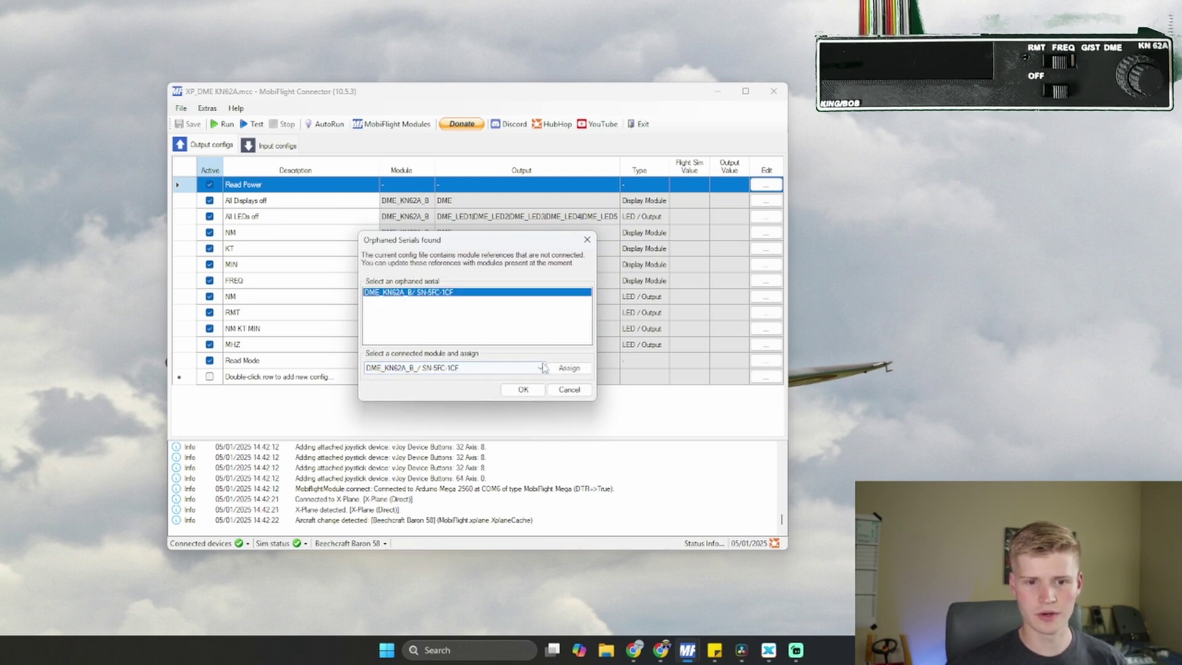
pyautogui.click(523, 391)
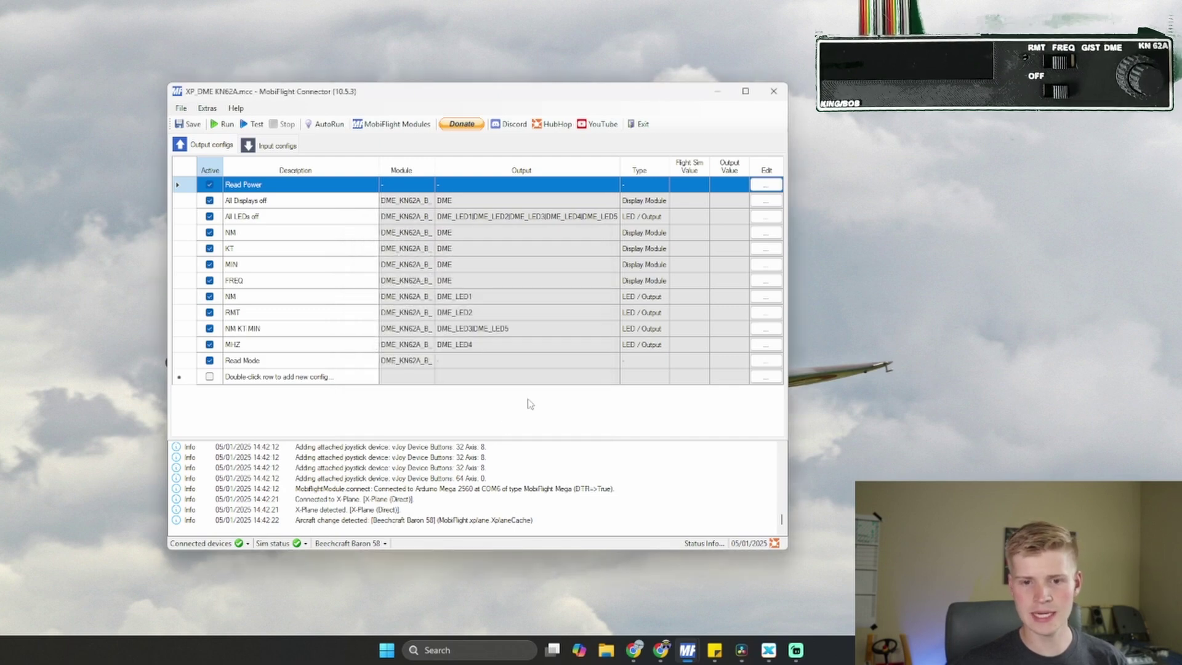
# Run the DME configuration and switch to X-Plane to resume the paused Beechcraft Baron 58 flight
pyautogui.click(227, 125)
pyautogui.click(770, 651)
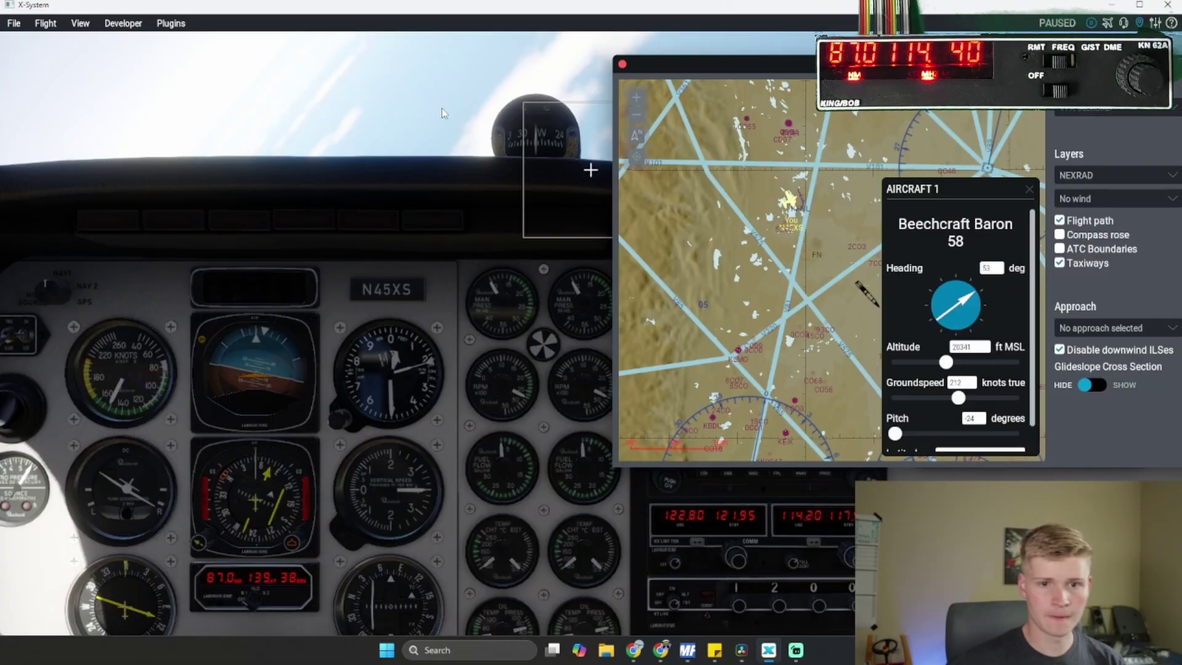
pyautogui.press('p')
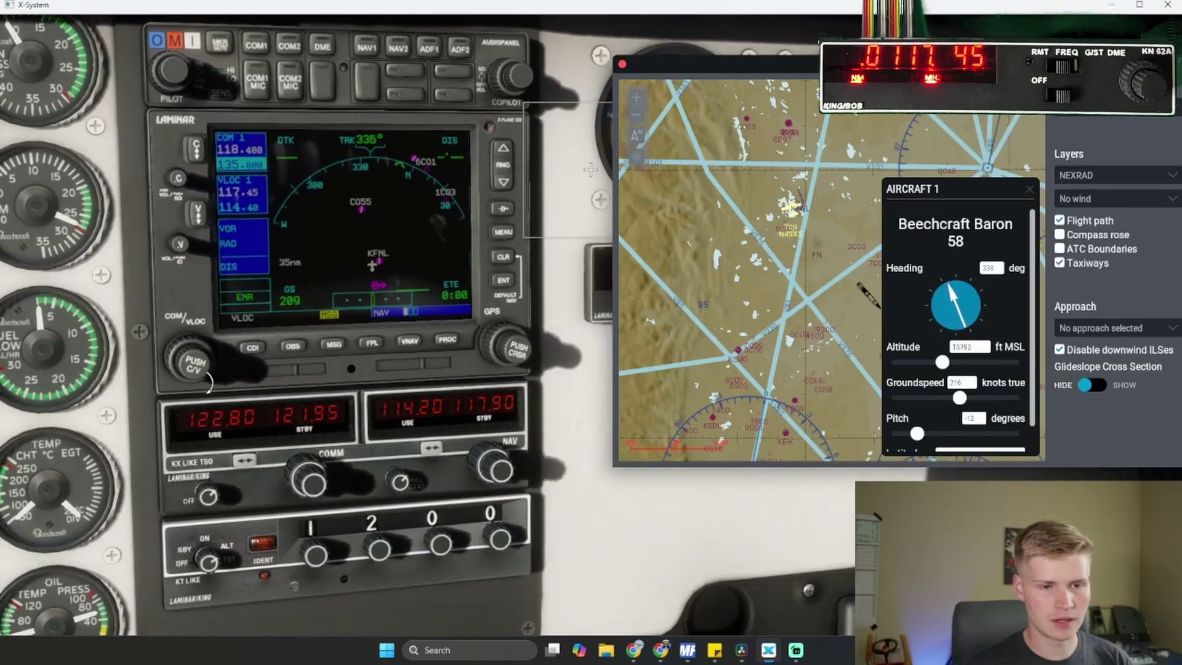
# Swap the active and standby VLOC frequencies on the GPS unit, making 114.40 active
pyautogui.click(196, 217)
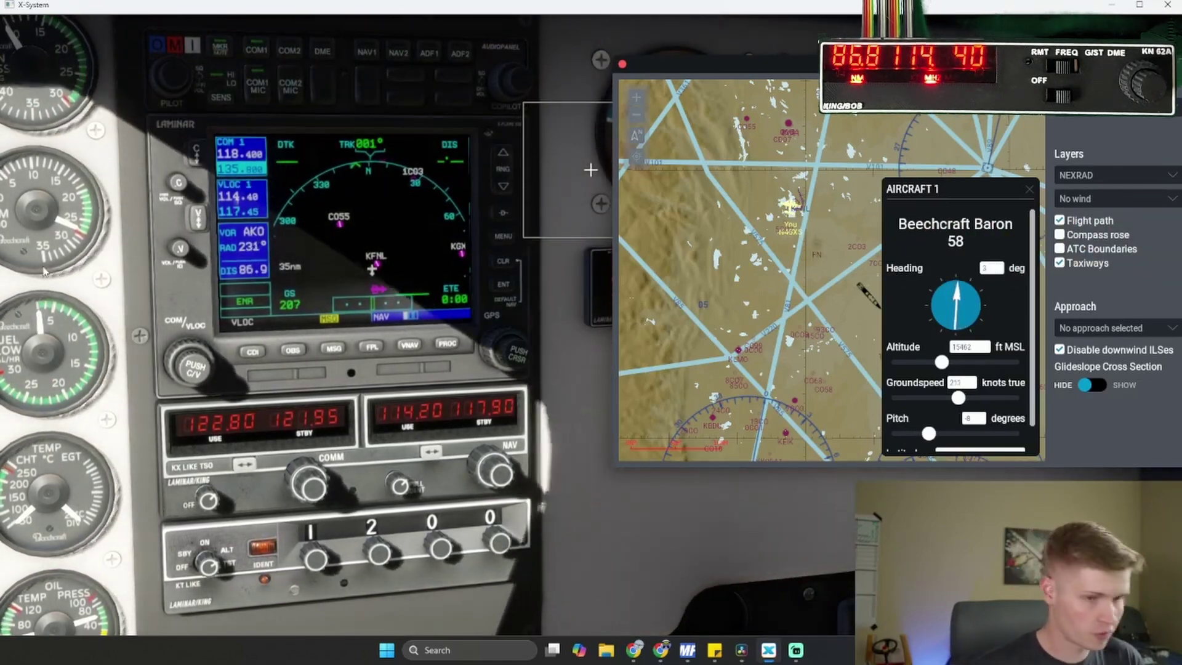